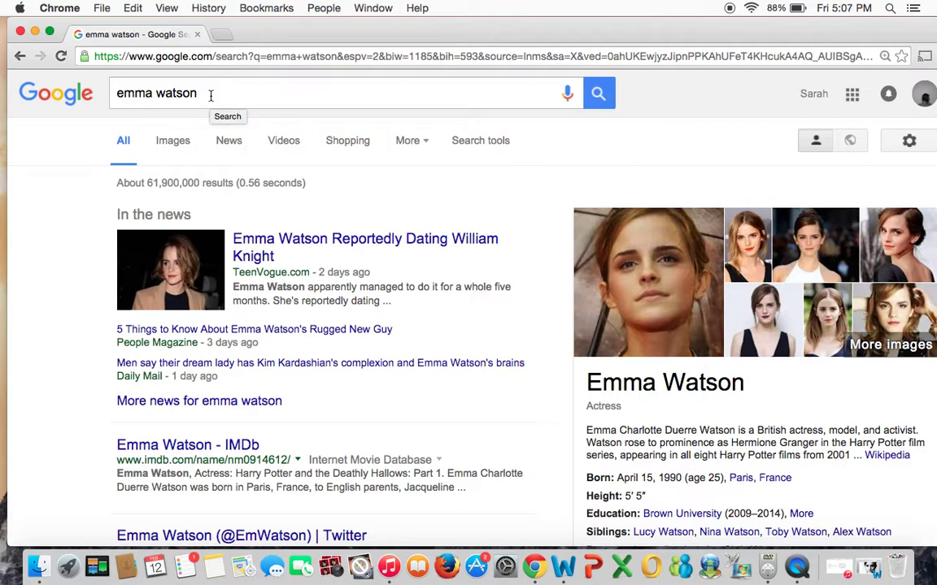
Show Google image results for the 'emma watson' search.
left_click(211, 96)
left_click(173, 149)
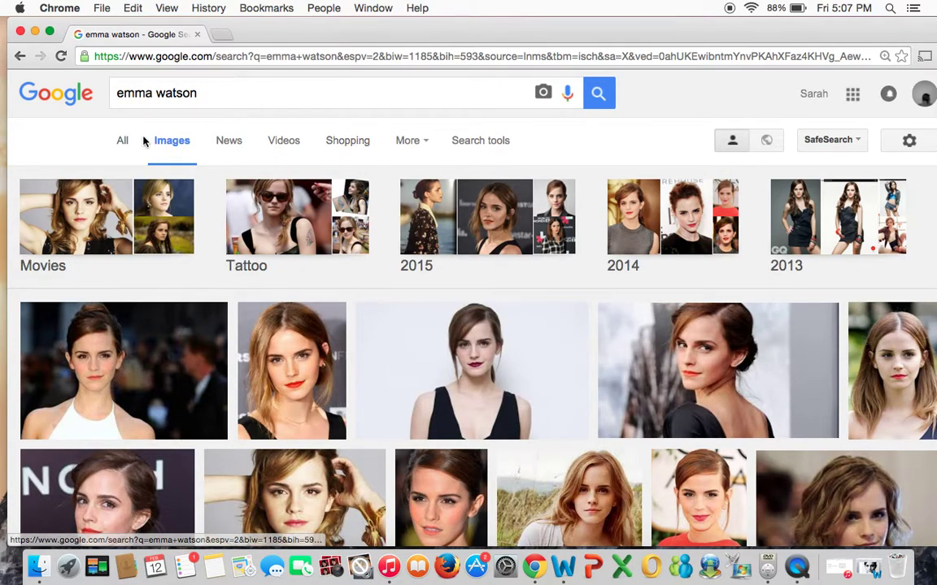
Filter the 'emma watson' image results to Large size and browse the high-resolution photos.
left_click(487, 140)
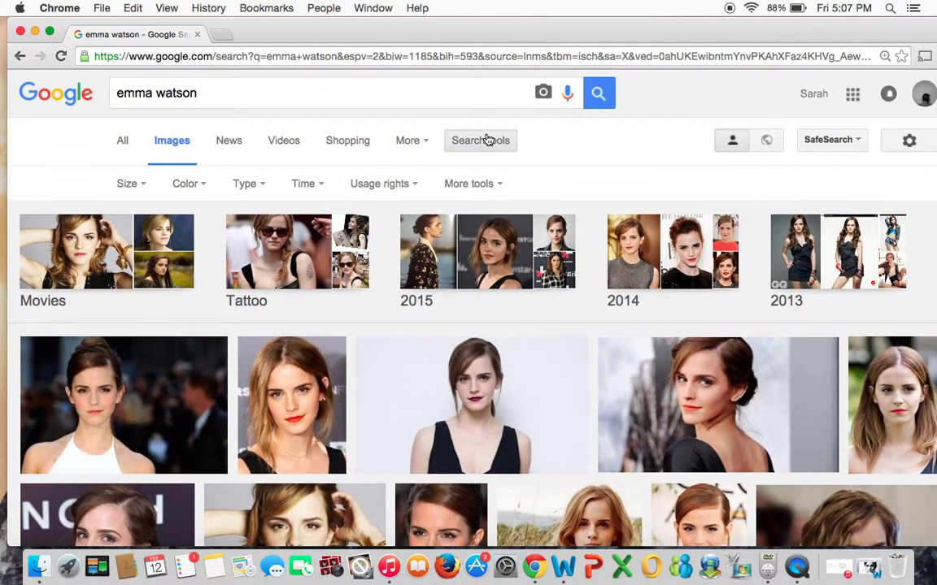
left_click(130, 184)
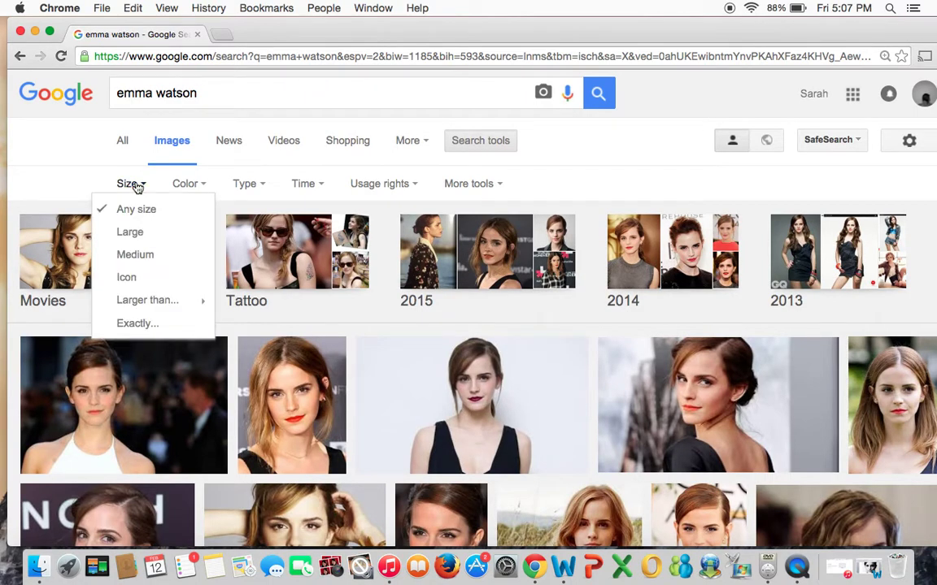
left_click(133, 233)
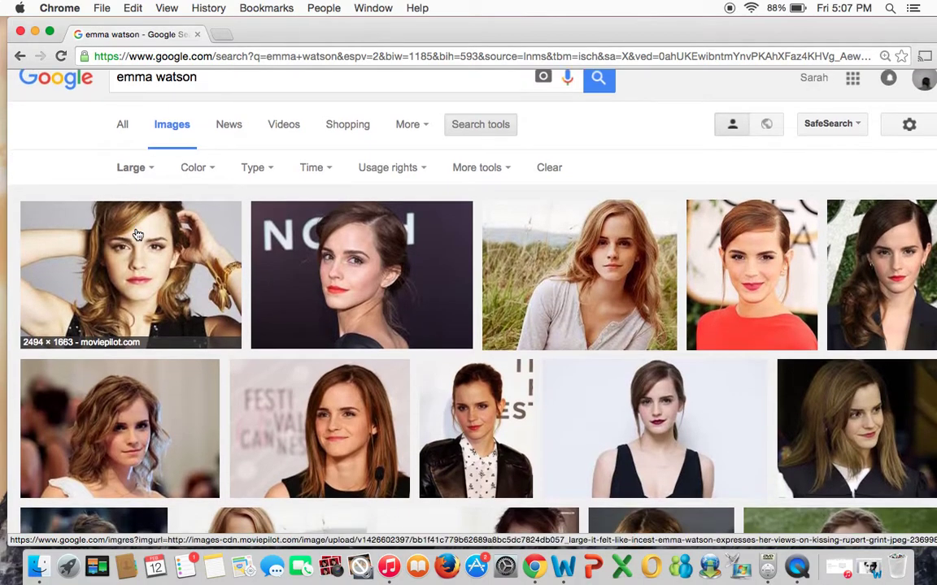
scroll(155, 236, "down", 1)
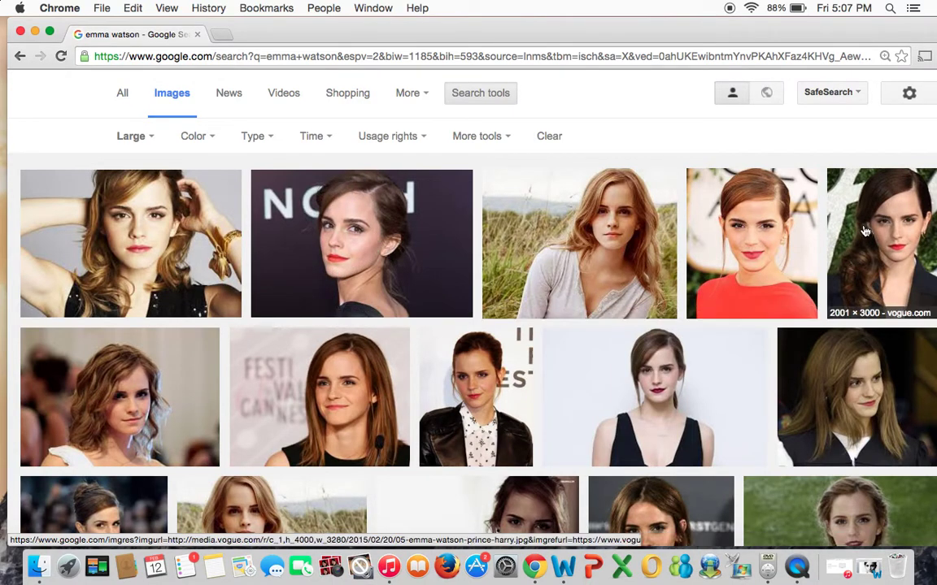
scroll(573, 277, "down", 10)
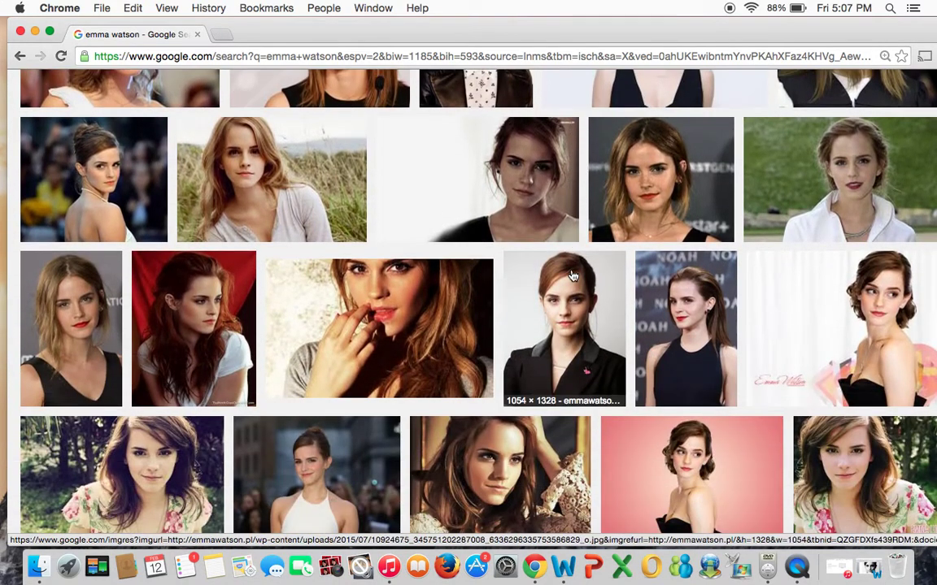
Open the full-size 1054 × 1328 black-jacket portrait and copy it to the clipboard.
left_click(571, 279)
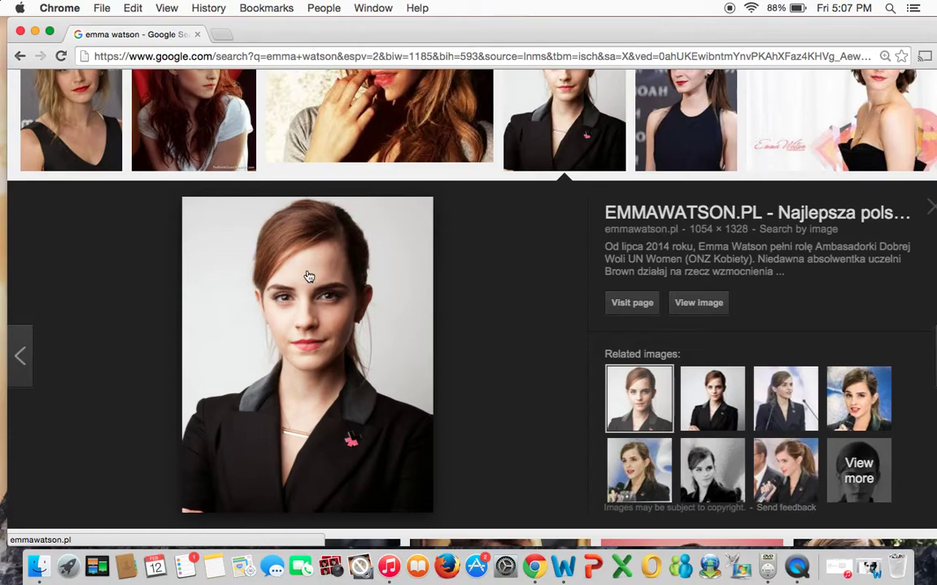
left_click(697, 304)
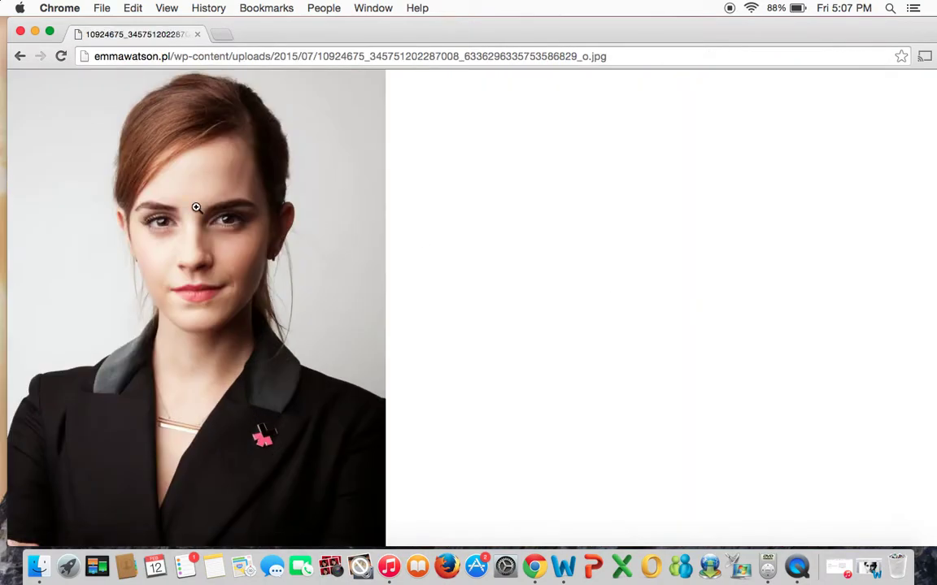
left_click(196, 208)
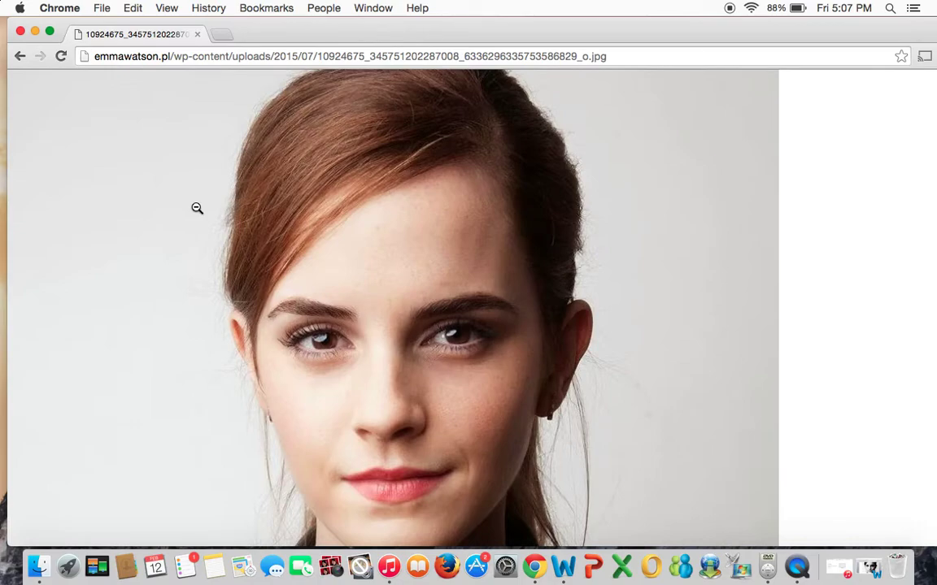
right_click(196, 208)
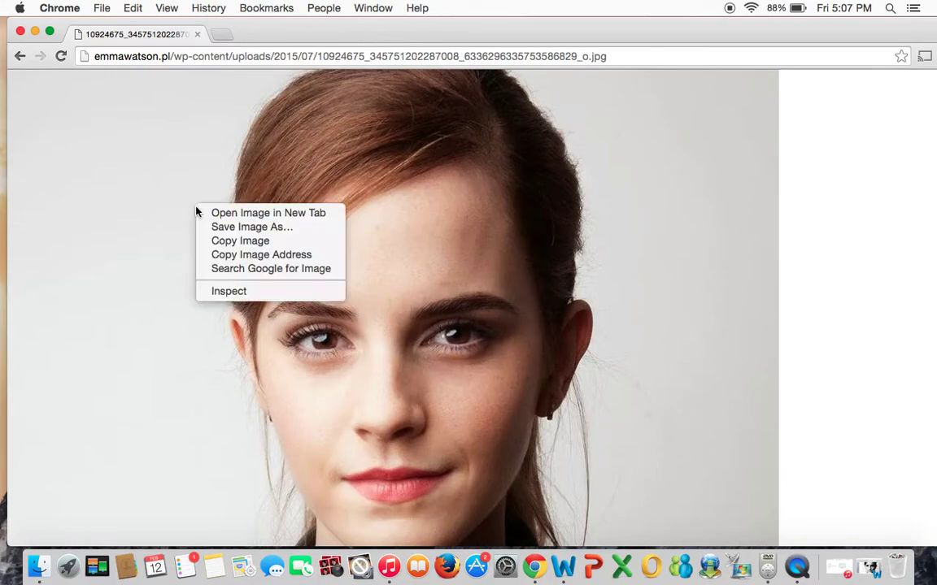
left_click(221, 246)
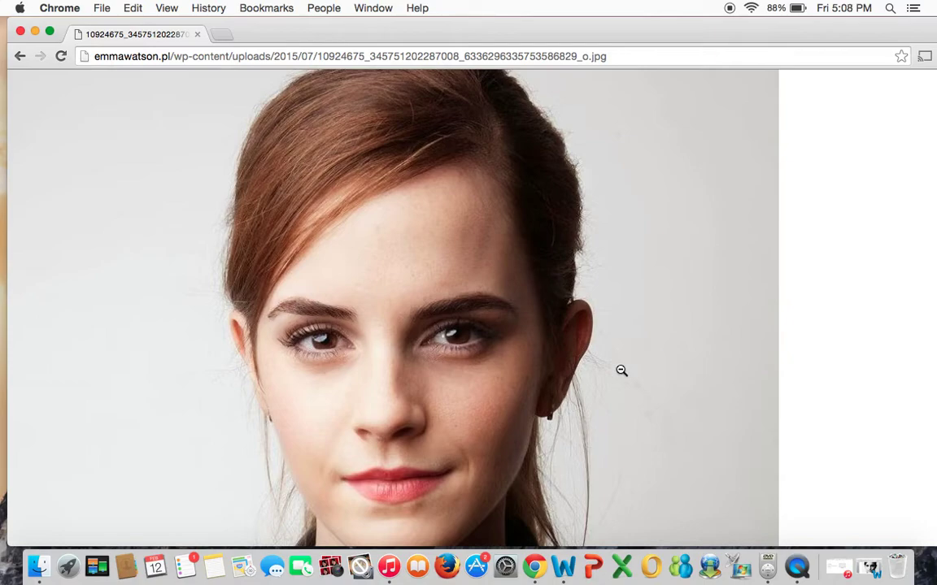
Switch to Word and delete the old black-and-white portrait from Document1.
left_click(563, 567)
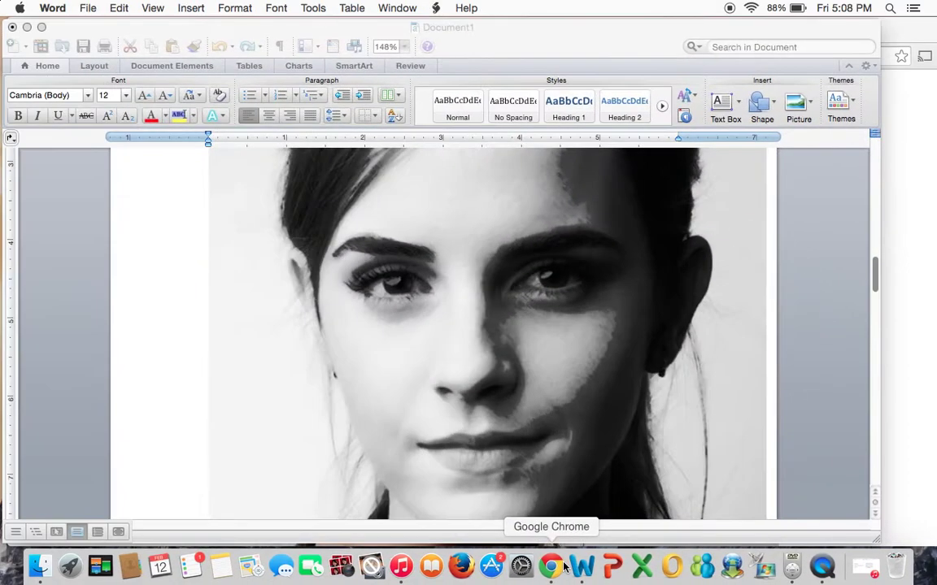
left_click(446, 330)
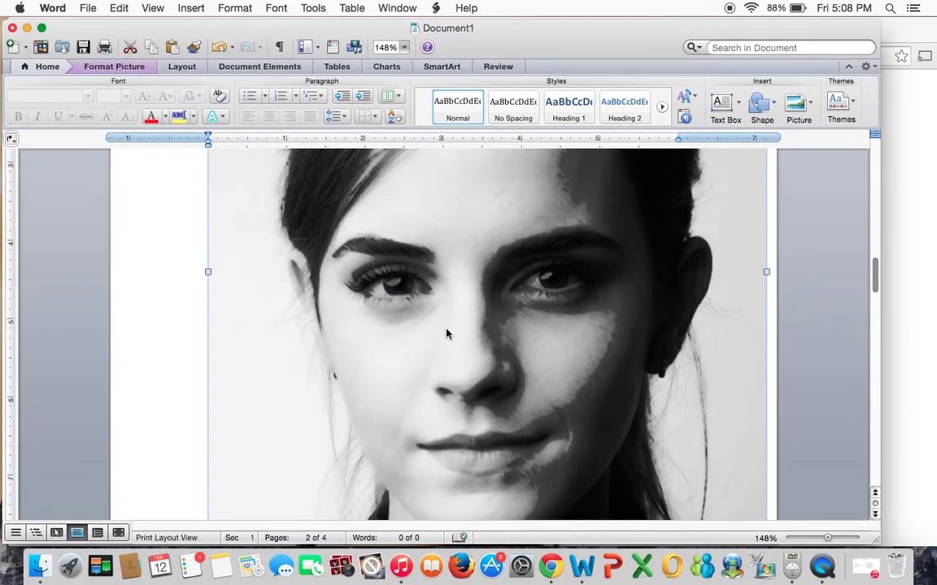
key("BackSpace")
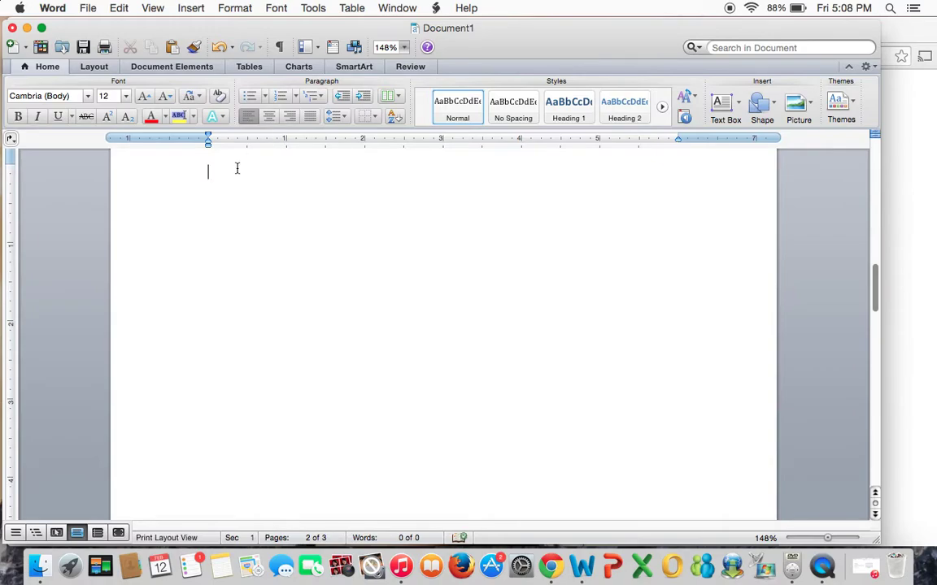
Paste the copied black-jacket portrait into the blank page and check it.
right_click(237, 168)
left_click(274, 203)
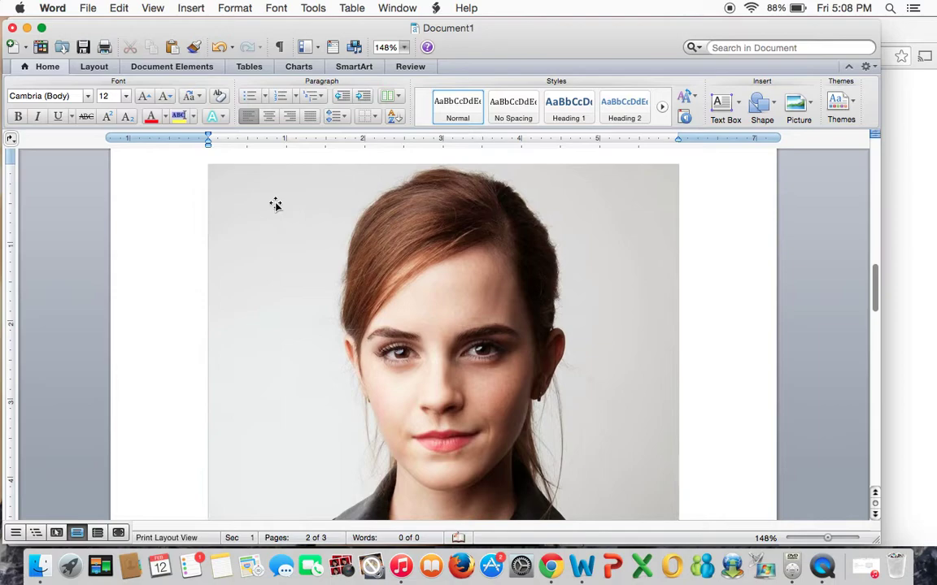
scroll(562, 293, "down", 8)
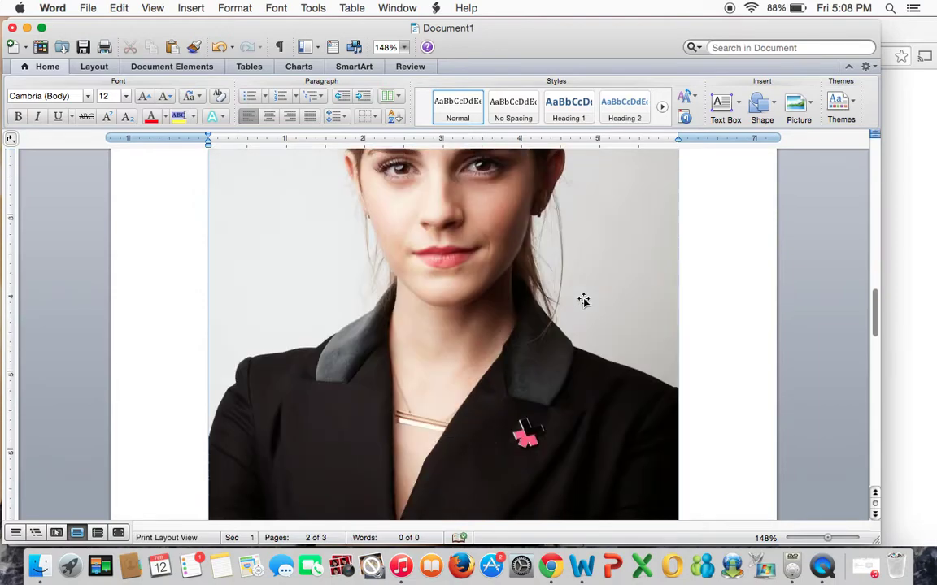
scroll(583, 300, "up", 5)
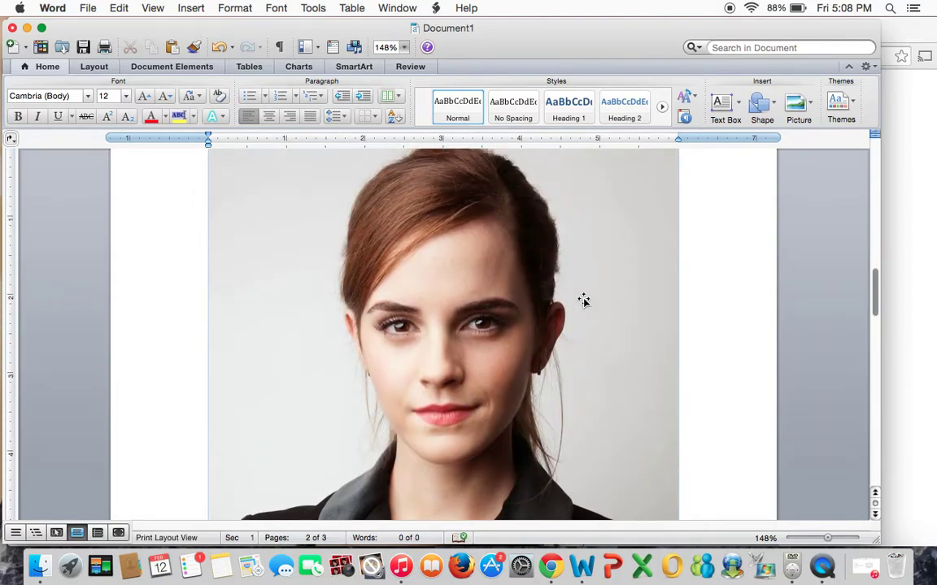
scroll(583, 300, "down", 6)
scroll(584, 300, "up", 3)
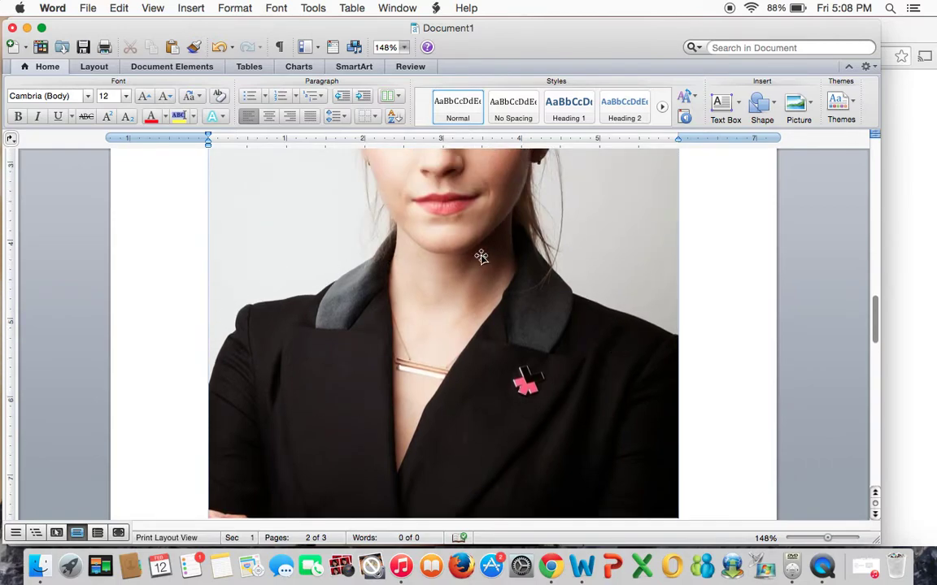
scroll(480, 257, "up", 10)
scroll(481, 257, "down", 1)
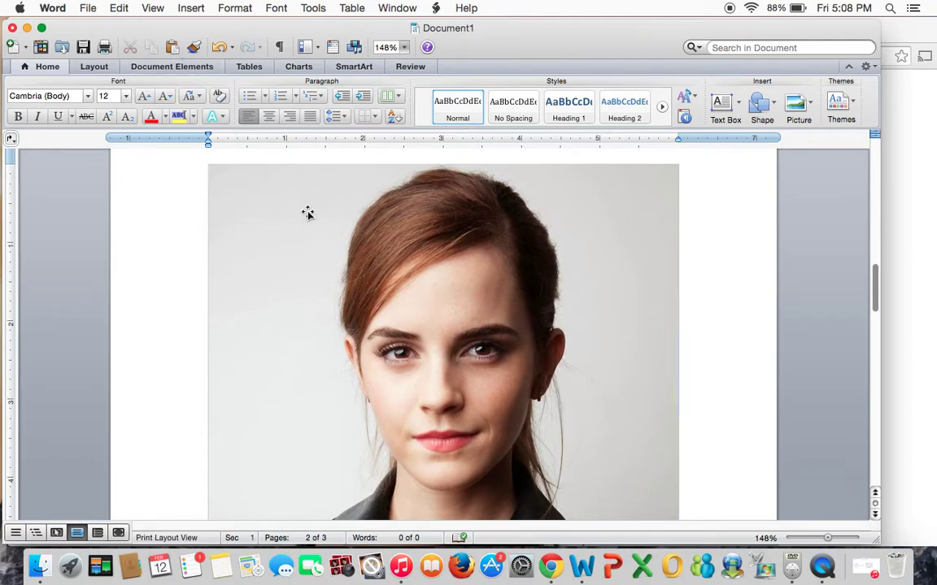
Select the pasted portrait and turn on Crop from the picture formatting options.
left_click(361, 279)
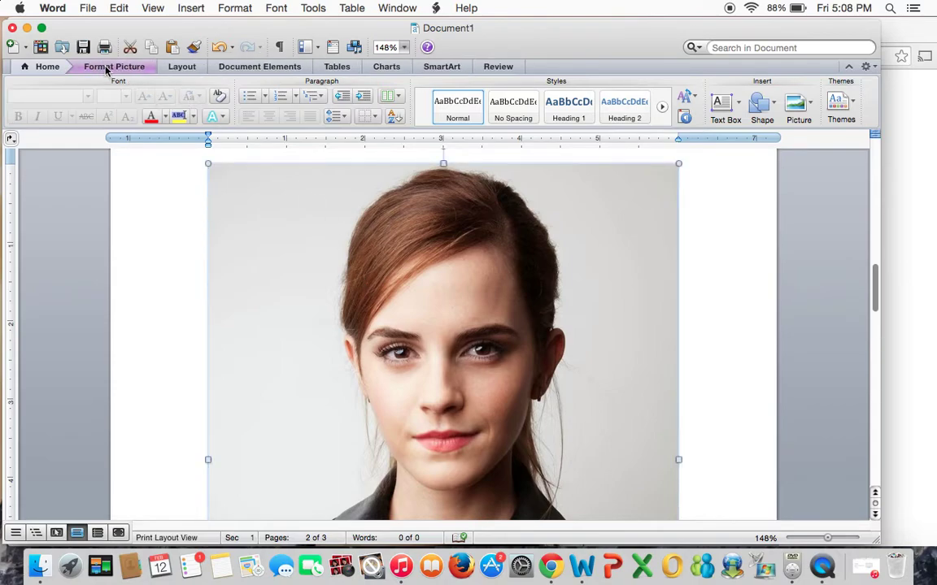
left_click(141, 228)
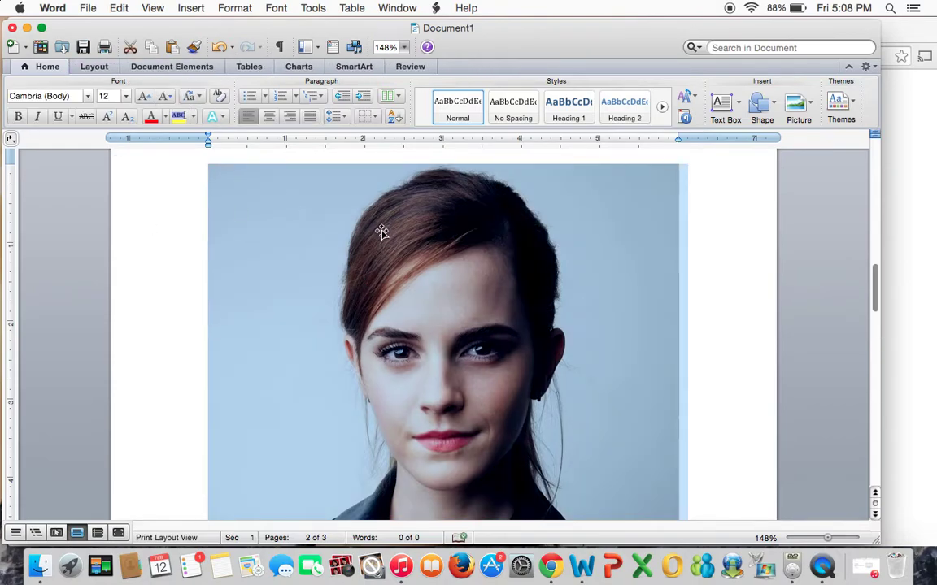
left_click(382, 236)
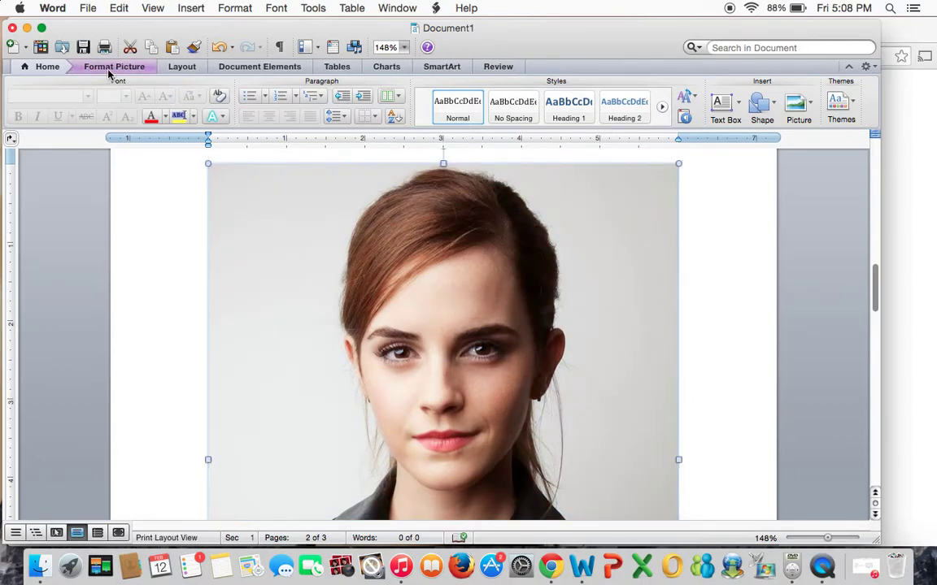
left_click(110, 67)
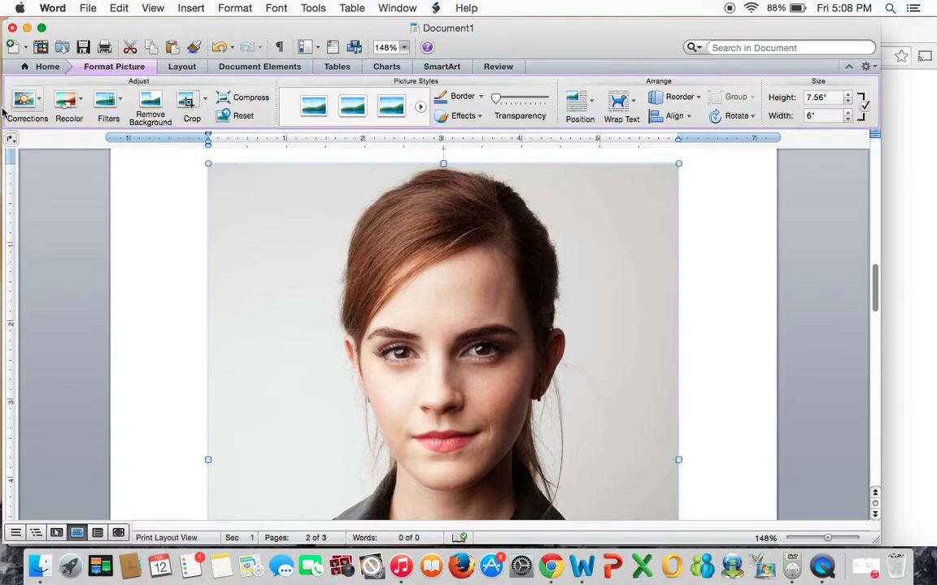
left_click(188, 106)
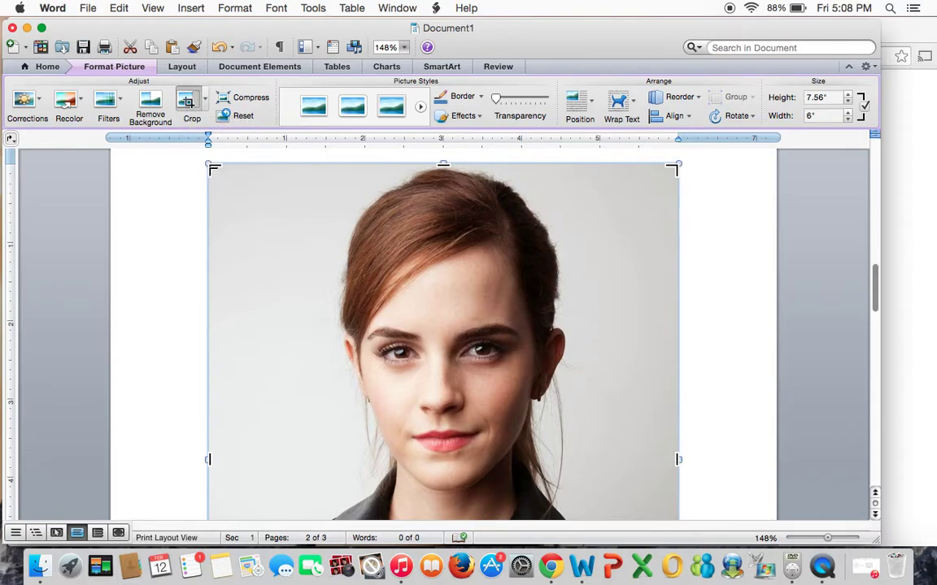
Trim the left, right and bottom edges to leave a 3.62" × 4.75" portrait.
left_click_drag(212, 167, 299, 170)
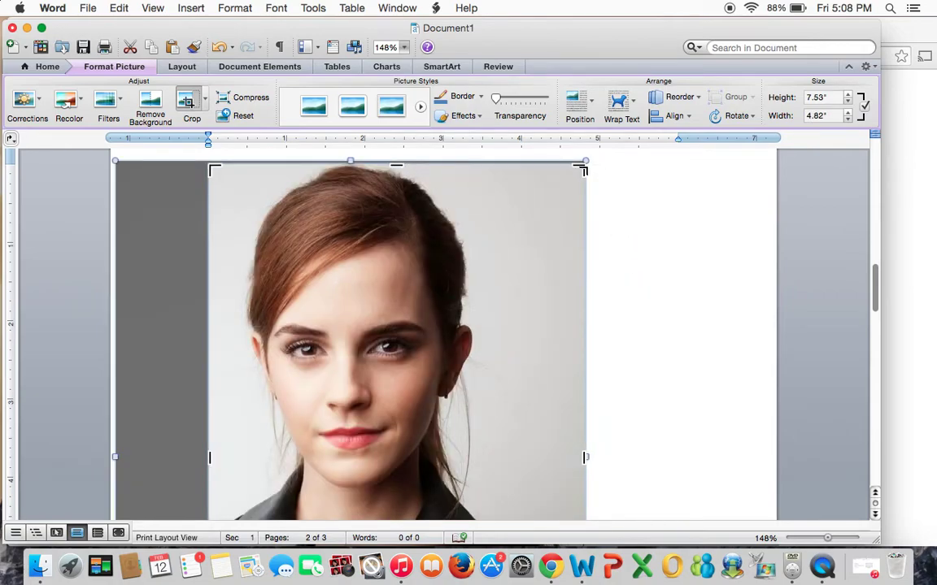
left_click_drag(584, 169, 492, 168)
scroll(358, 287, "down", 5)
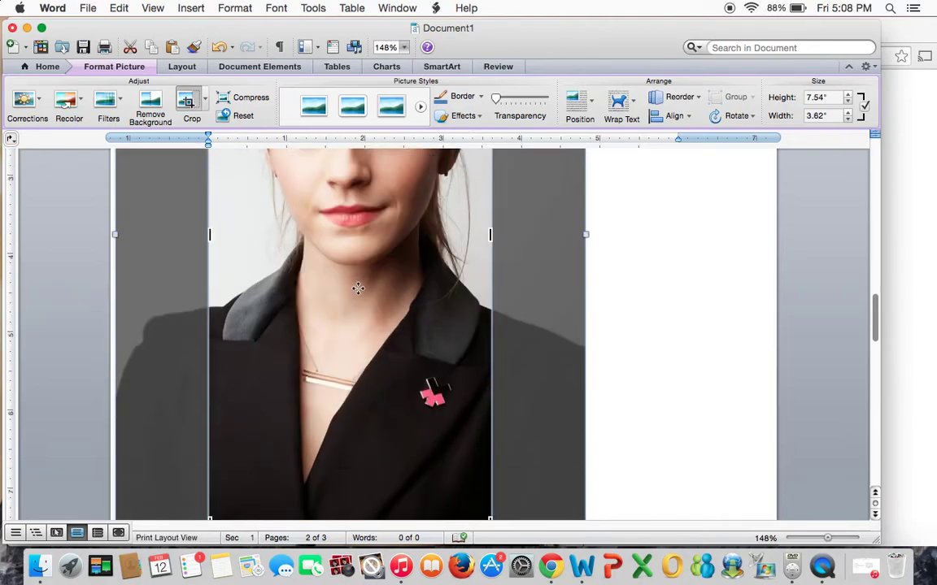
scroll(358, 287, "down", 3)
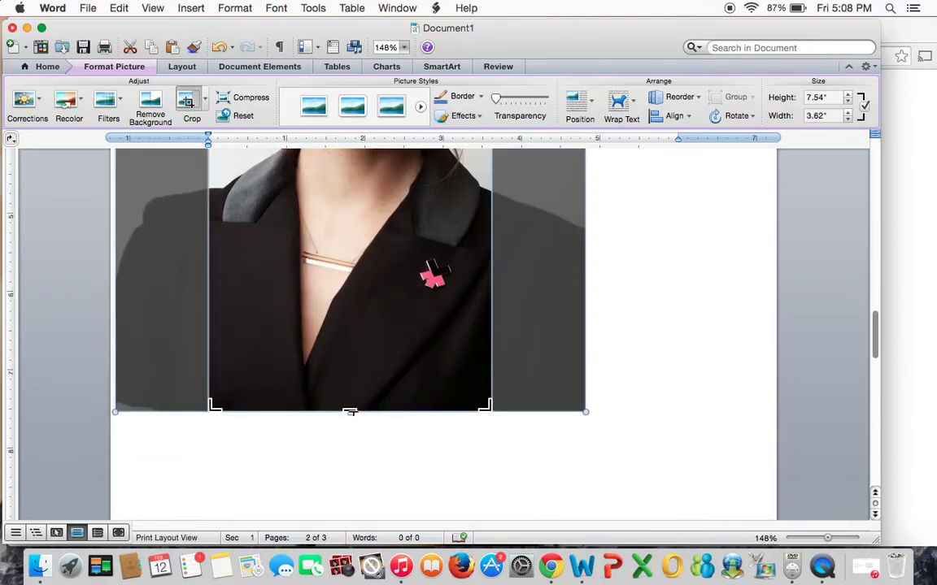
left_click_drag(350, 409, 365, 195)
scroll(365, 195, "up", 7)
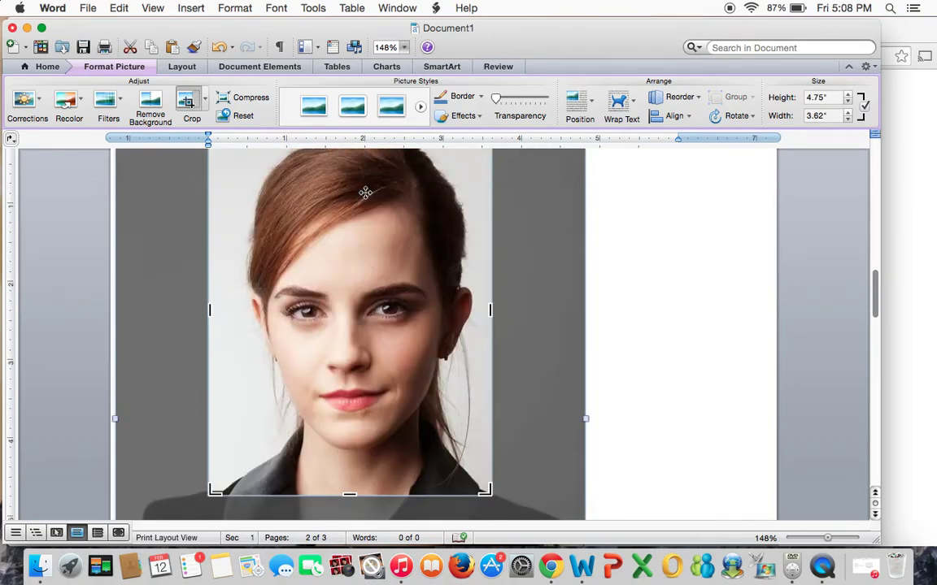
scroll(365, 193, "up", 2)
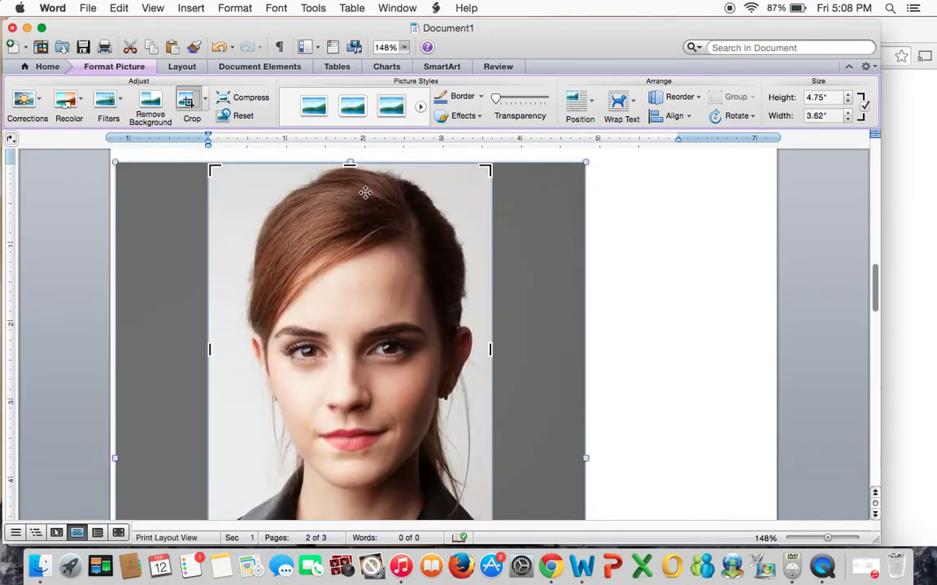
left_click(188, 97)
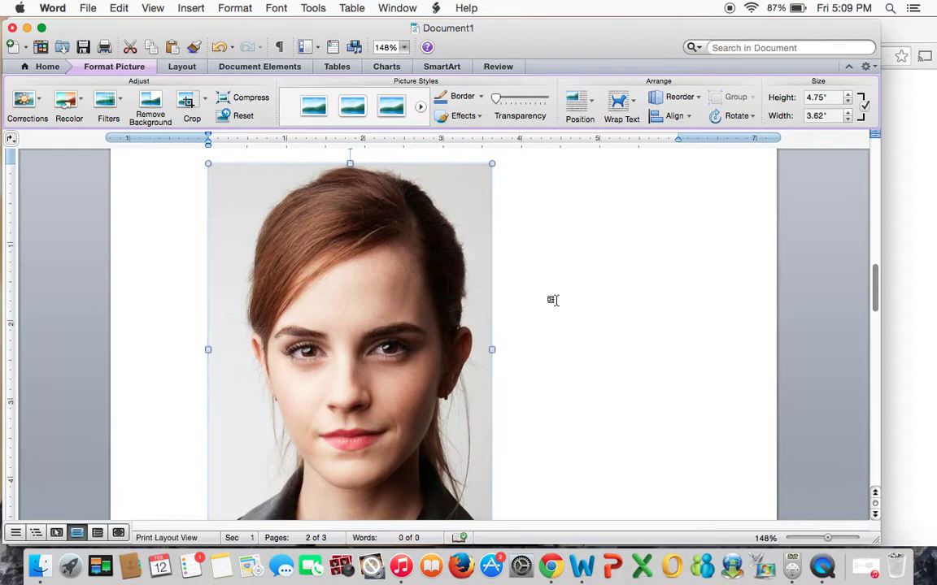
scroll(552, 300, "down", 2)
scroll(553, 300, "up", 1)
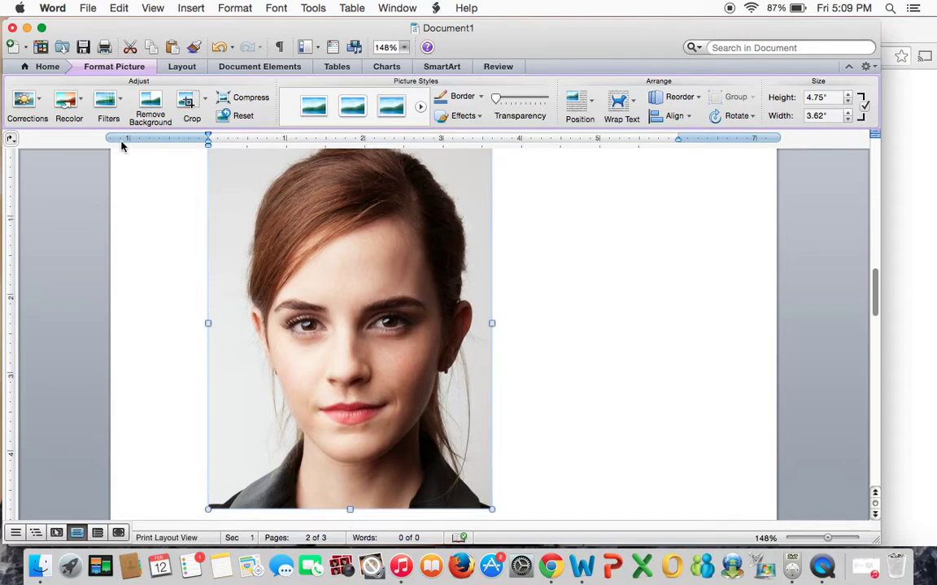
Recolor the cropped portrait to Saturation 0% so it becomes grayscale.
left_click(80, 100)
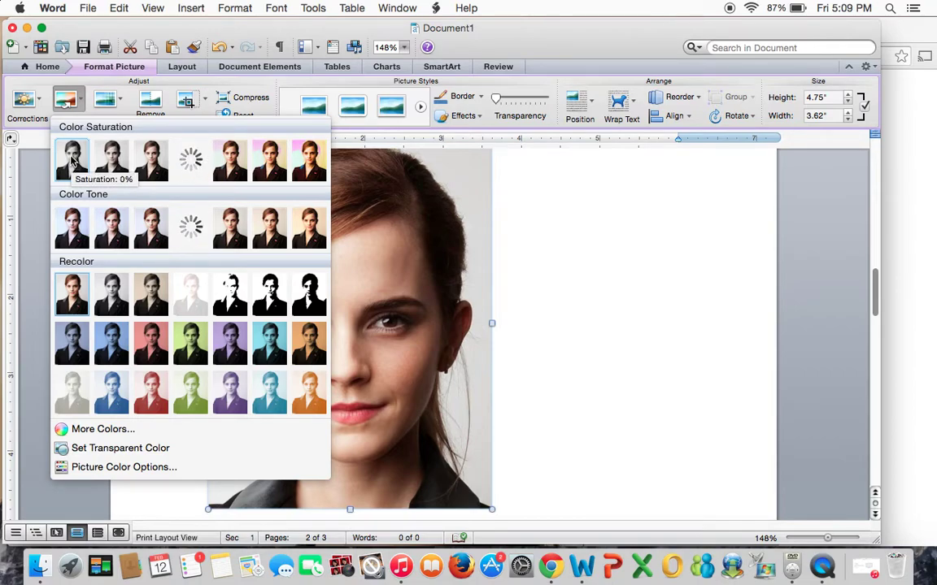
left_click(72, 161)
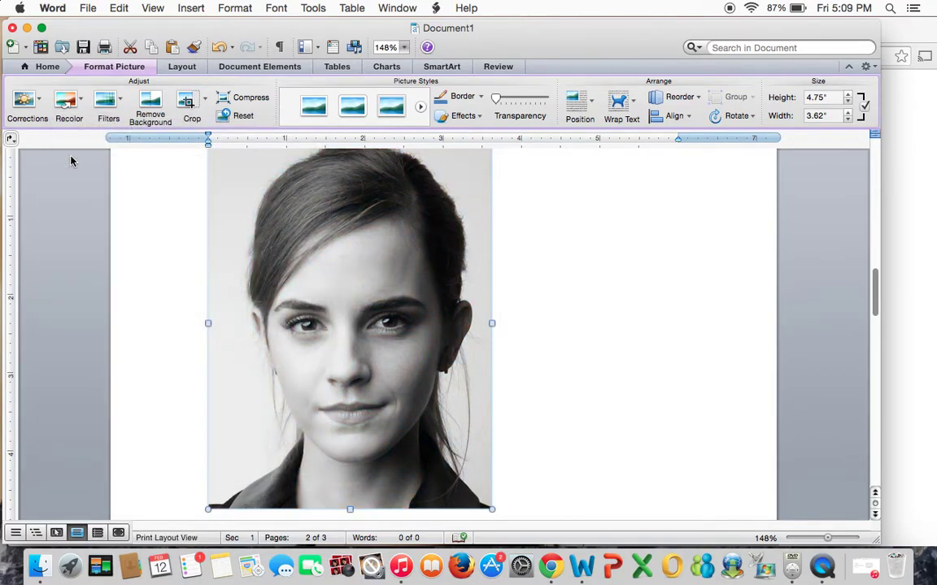
left_click(120, 100)
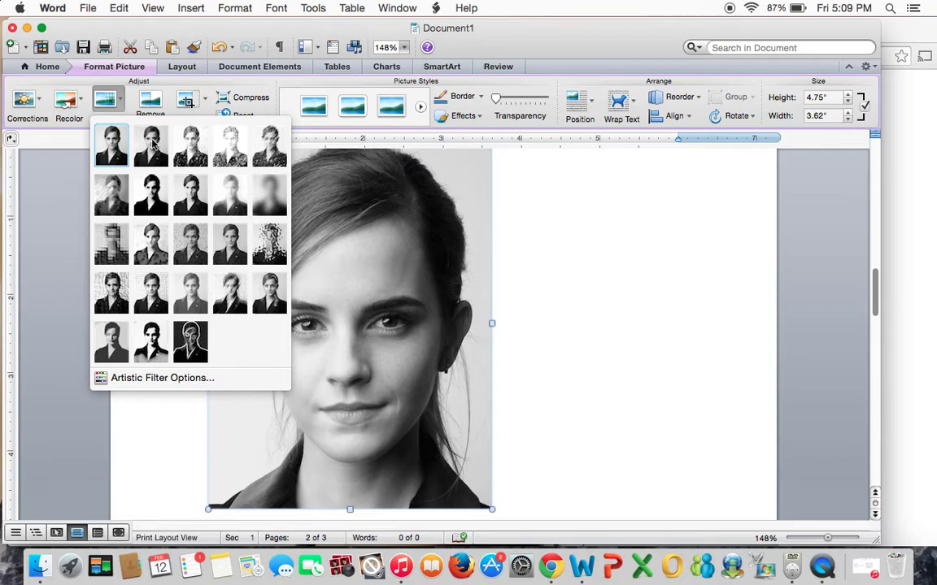
Apply the Paint Strokes filter to the portrait and open Artistic Filter Options.
left_click(151, 195)
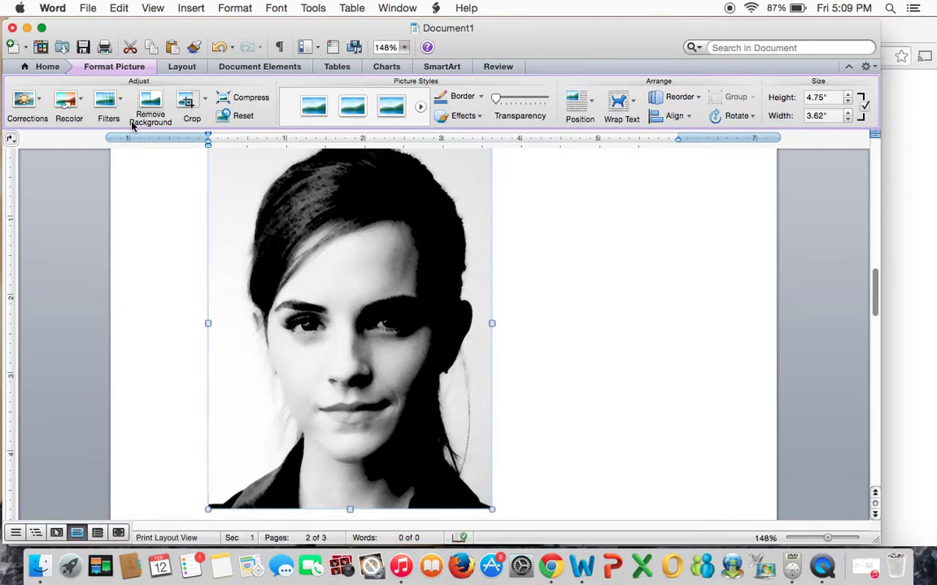
left_click(105, 102)
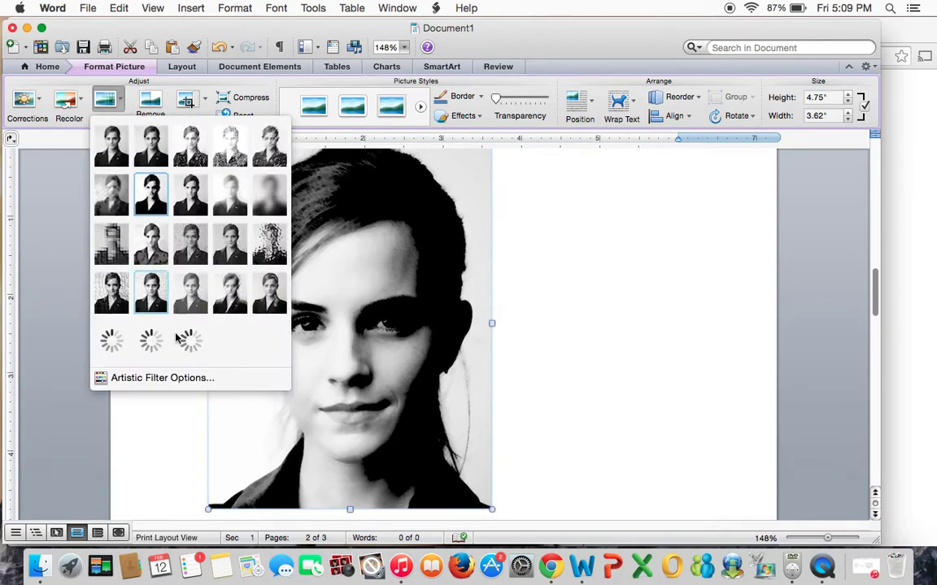
left_click(182, 378)
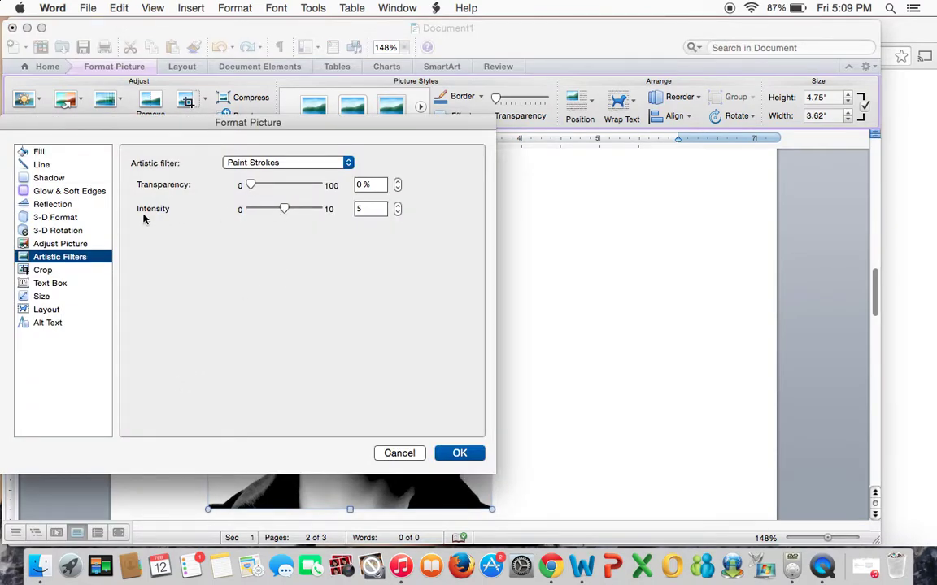
Set Paint Strokes intensity to 10 and transparency to 55%, then confirm with OK.
left_click_drag(285, 213, 328, 213)
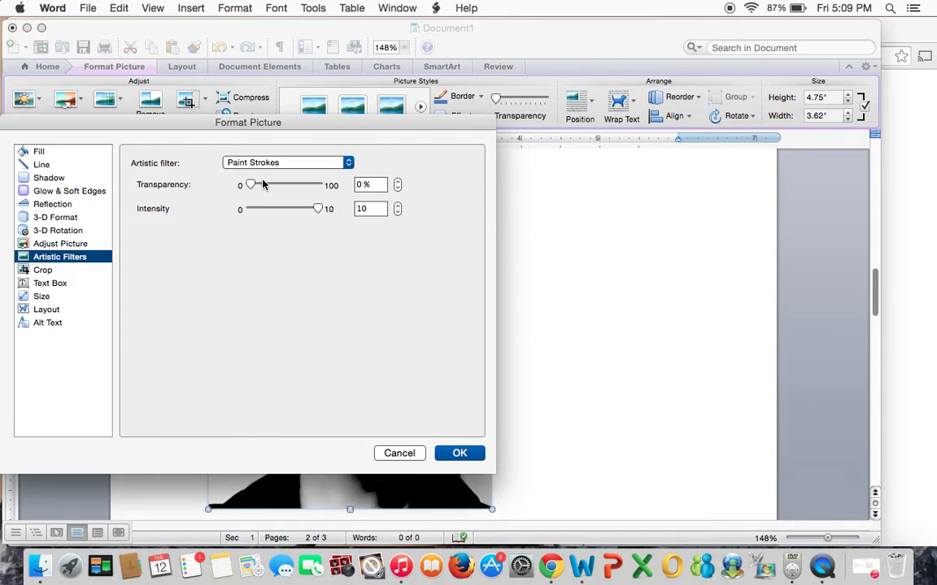
left_click_drag(251, 185, 292, 186)
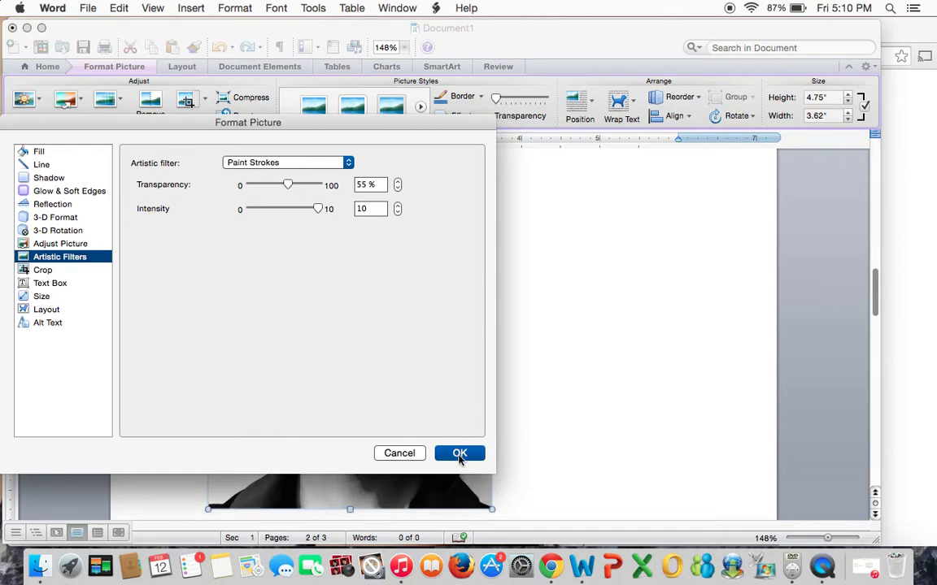
left_click(459, 453)
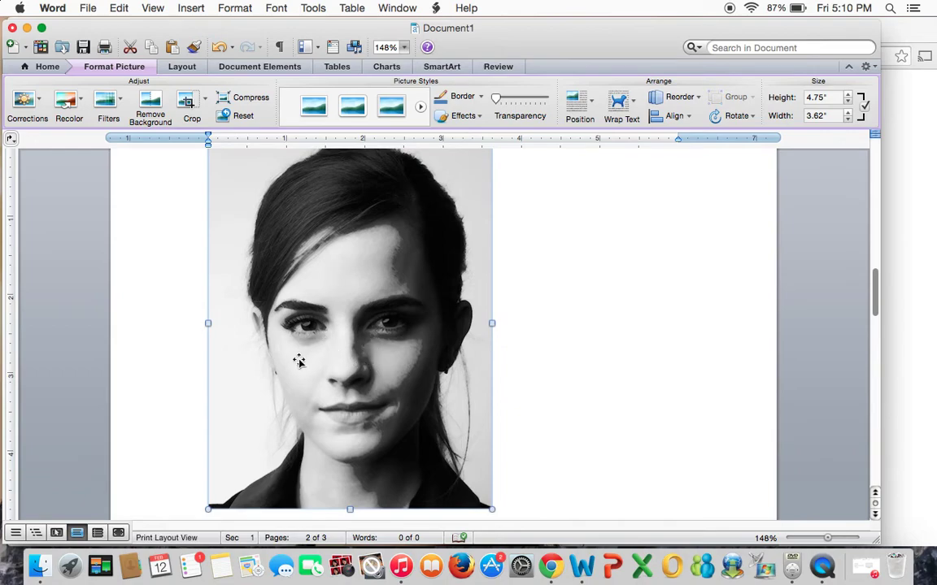
Enlarge the painted portrait by its corner handles to 6.88" wide × 9.03" tall.
scroll(529, 380, "up", 3)
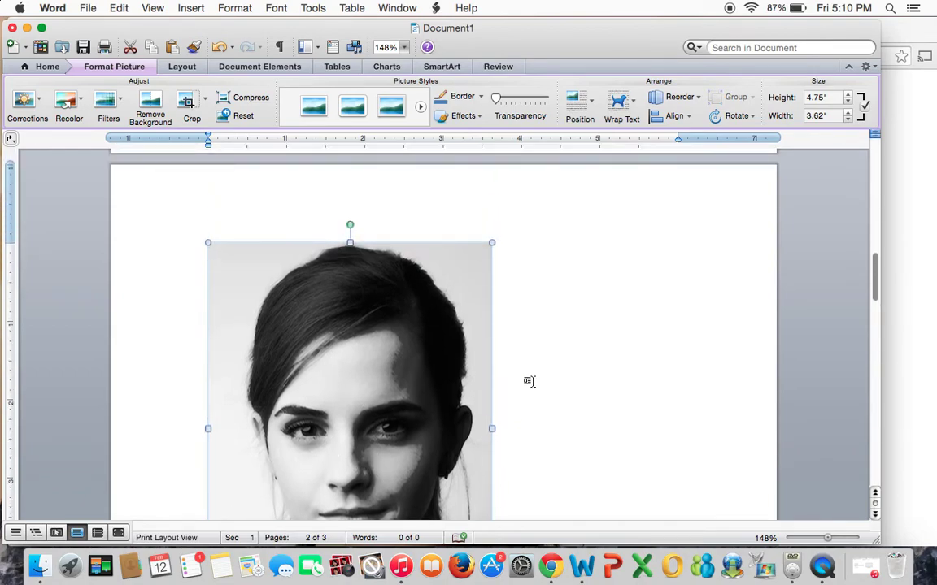
scroll(468, 387, "down", 9)
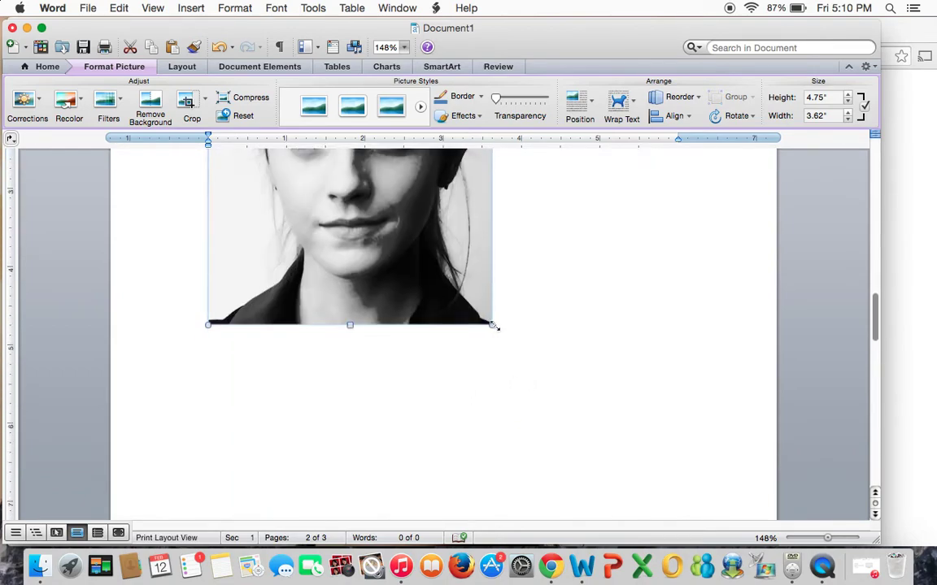
left_click_drag(558, 362, 649, 449)
left_click_drag(715, 490, 717, 493)
scroll(594, 411, "down", 5)
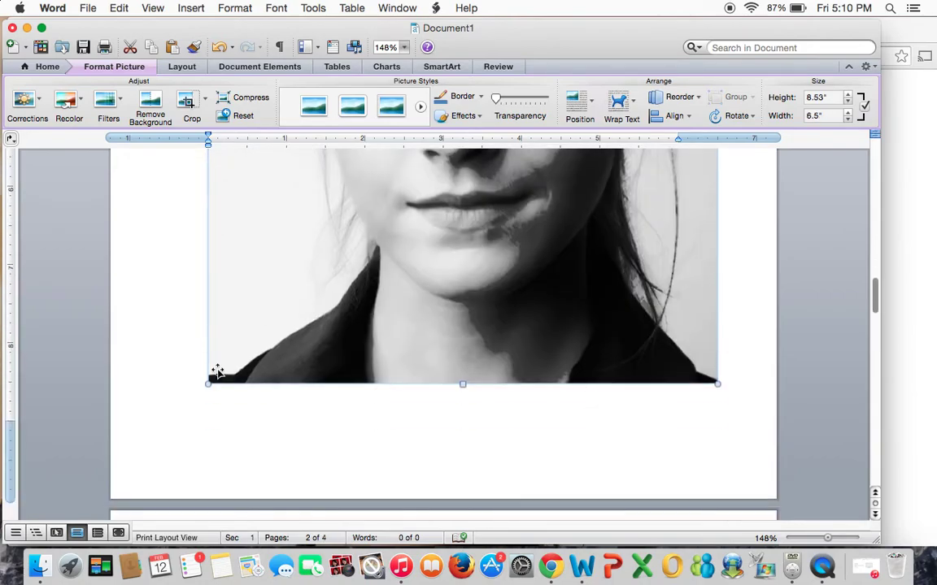
left_click_drag(208, 384, 181, 418)
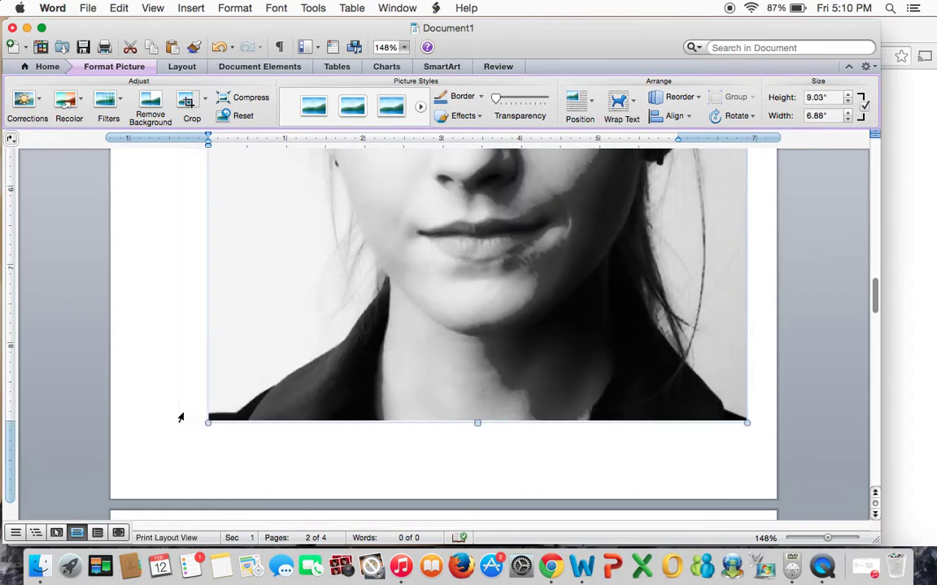
scroll(181, 418, "up", 10)
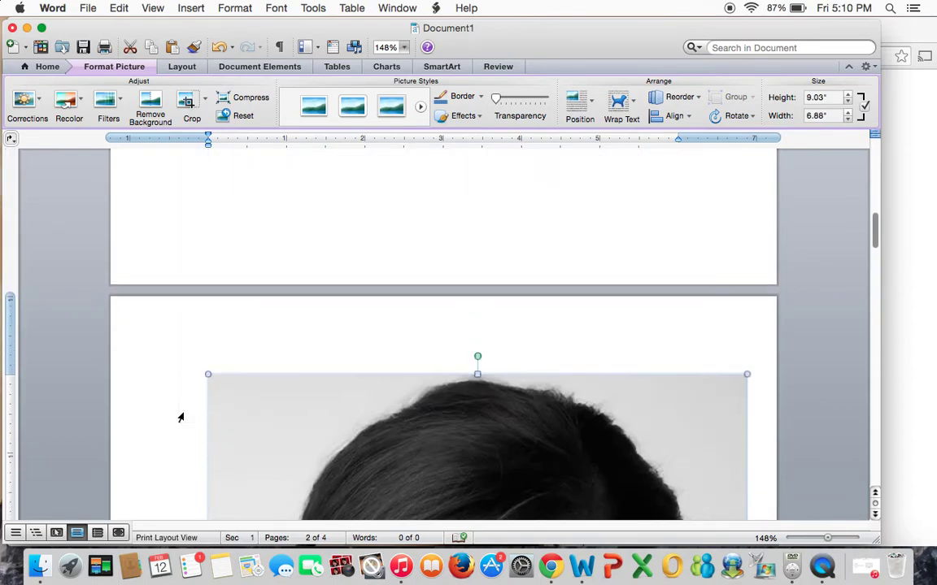
scroll(181, 418, "down", 5)
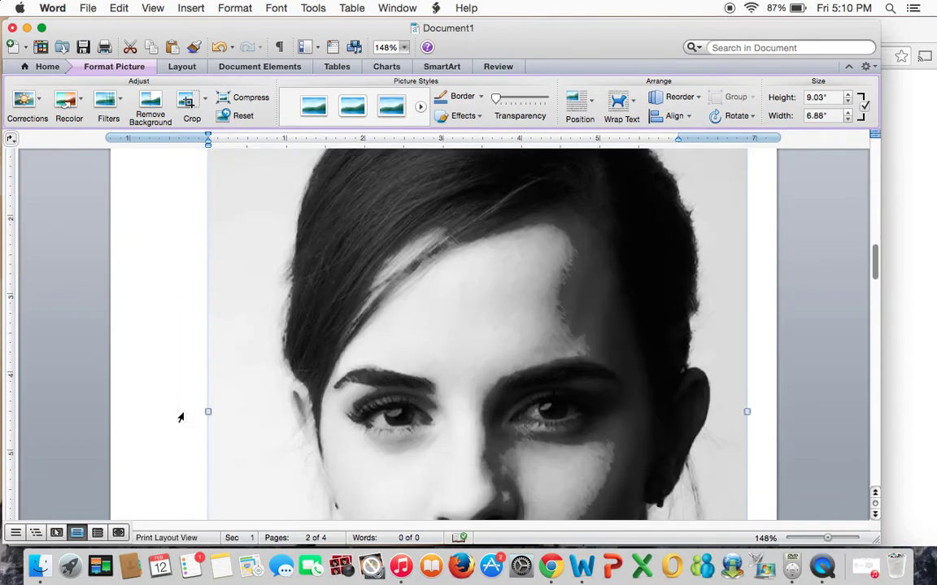
scroll(180, 418, "down", 4)
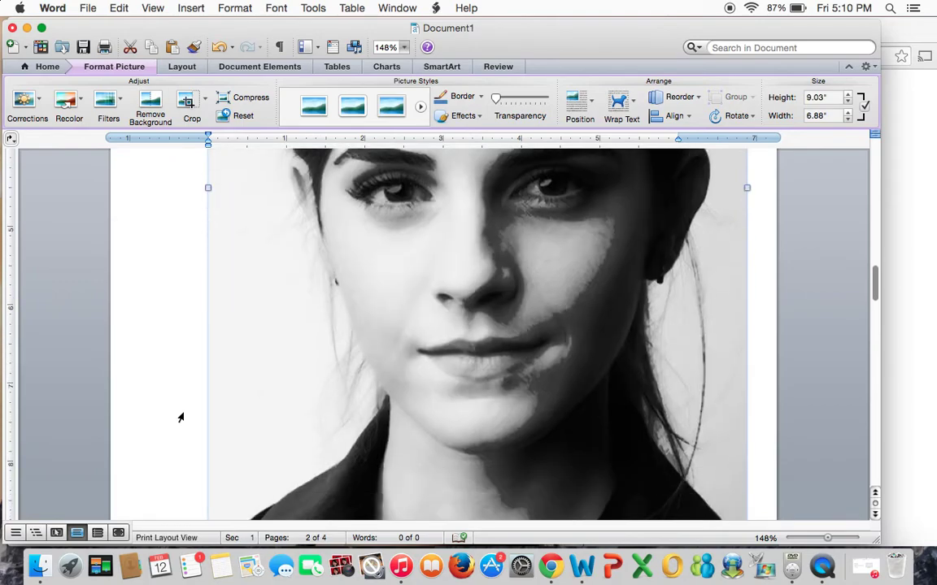
scroll(180, 418, "up", 2)
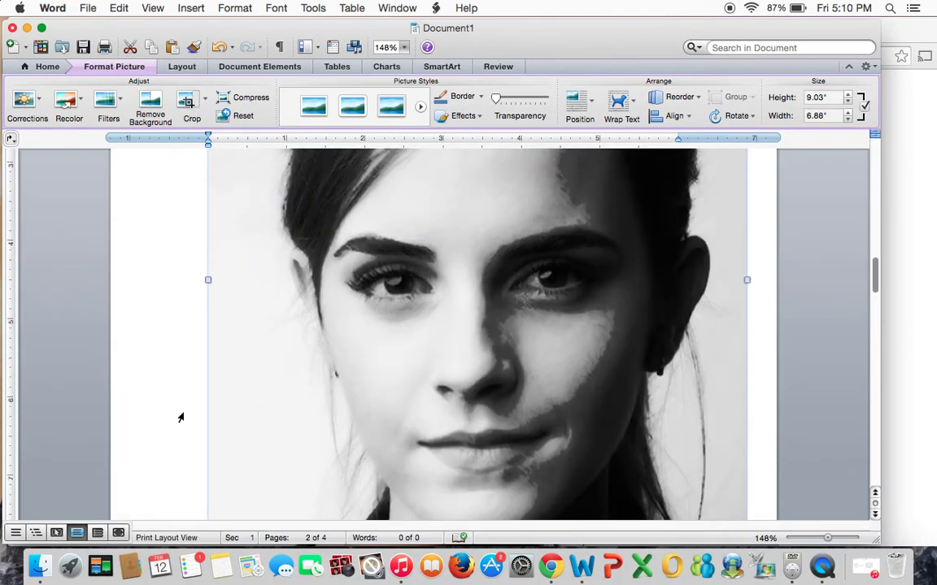